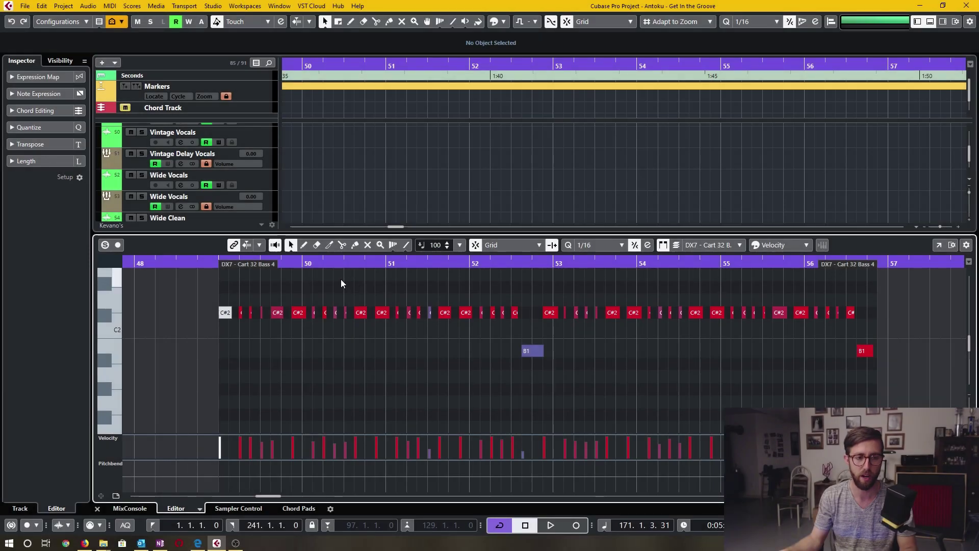
Display the Key Editor's Functions submenu (Legato, Fixed Lengths, Reverse, Mirror) for the bass part, then dismiss it.
{"action": "right_click", "coordinate": [343, 281]}
{"action": "mouse_move", "coordinate": [403, 298]}
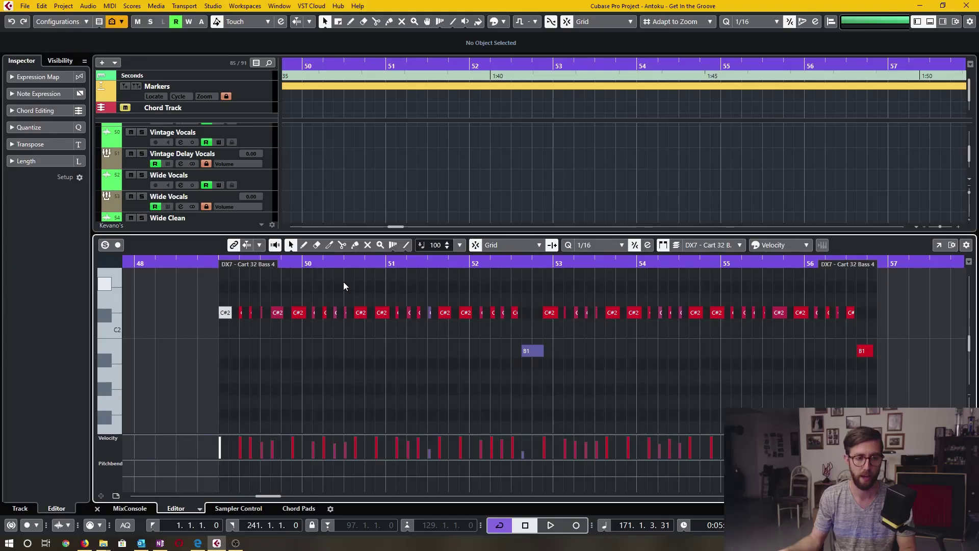
{"action": "right_click", "coordinate": [343, 282]}
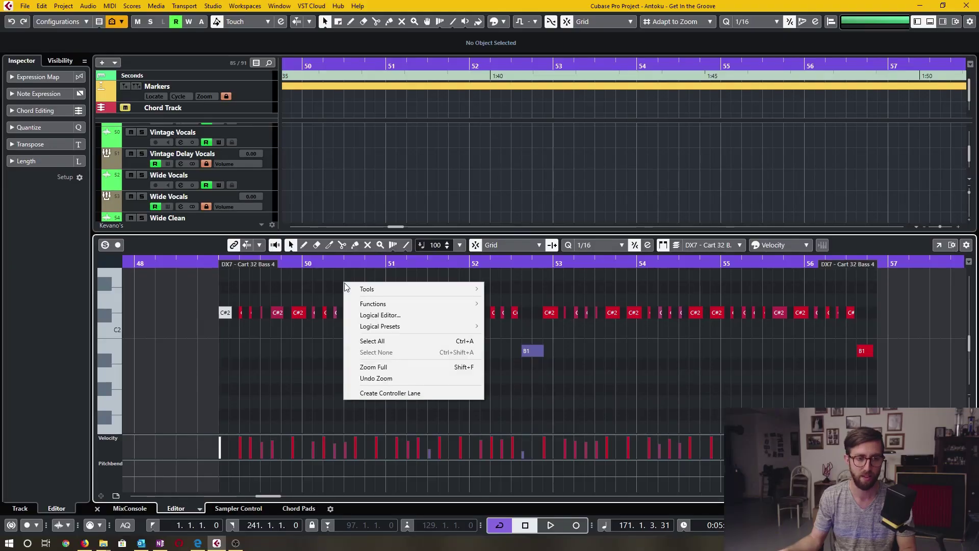
{"action": "mouse_move", "coordinate": [386, 303]}
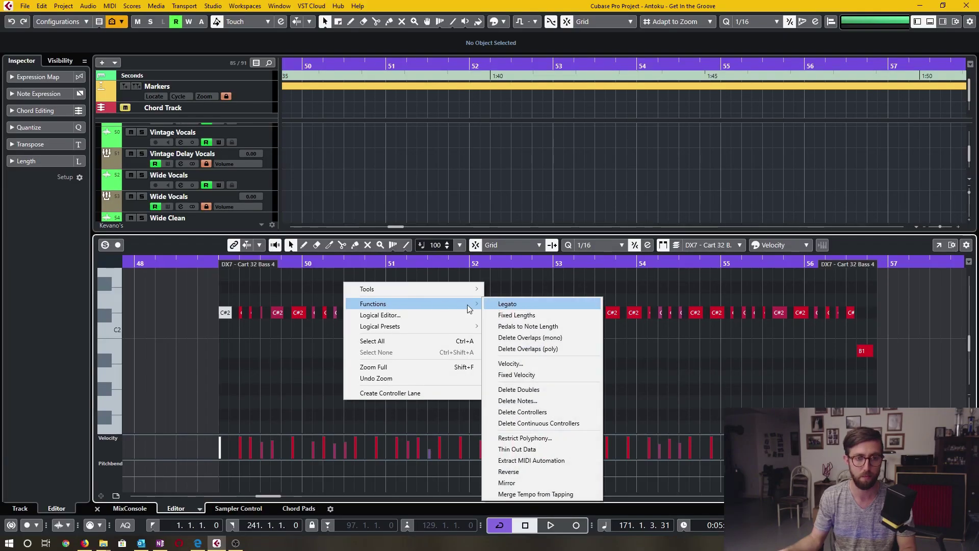
{"action": "right_click", "coordinate": [329, 296]}
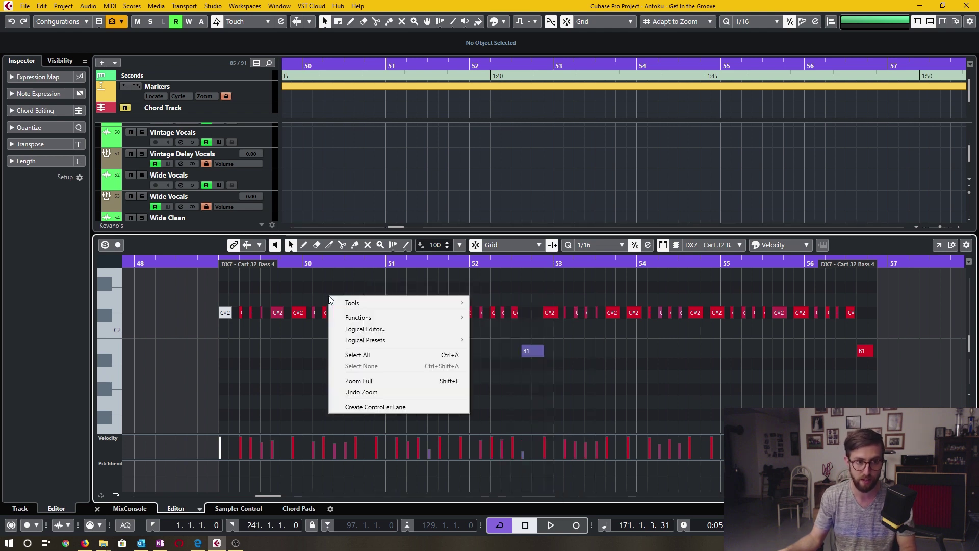
{"action": "mouse_move", "coordinate": [375, 317]}
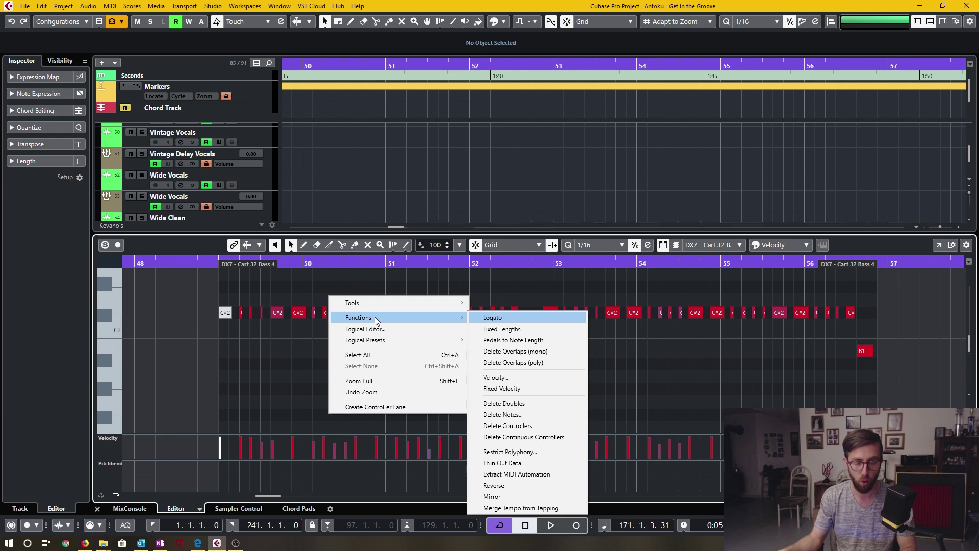
{"action": "right_click", "coordinate": [376, 285]}
{"action": "mouse_move", "coordinate": [458, 306]}
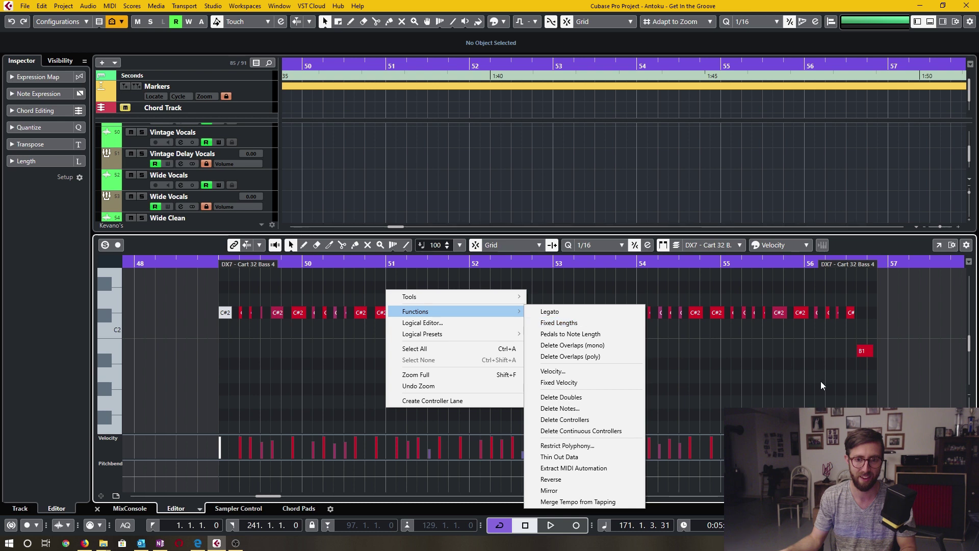
{"action": "left_click", "coordinate": [870, 387]}
Box-select every note in the bass part and set the quantize preset to 1/8.
{"action": "left_click_drag", "start_coordinate": [880, 395], "coordinate": [219, 296]}
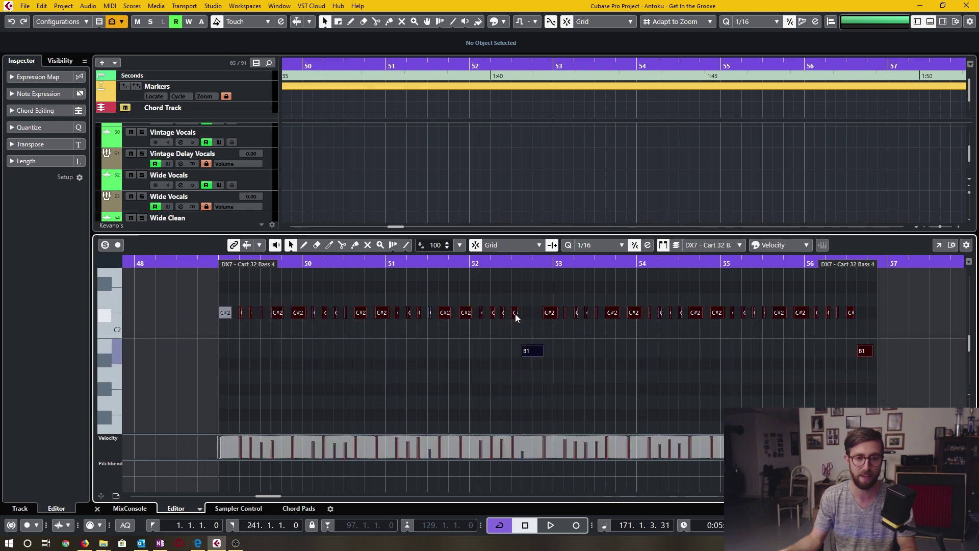
{"action": "left_click", "coordinate": [596, 246]}
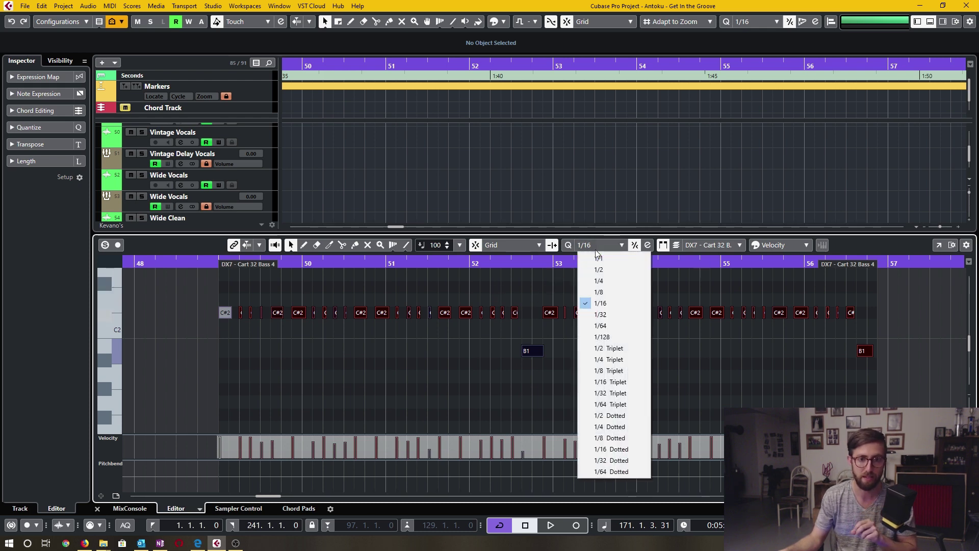
{"action": "left_click", "coordinate": [609, 292]}
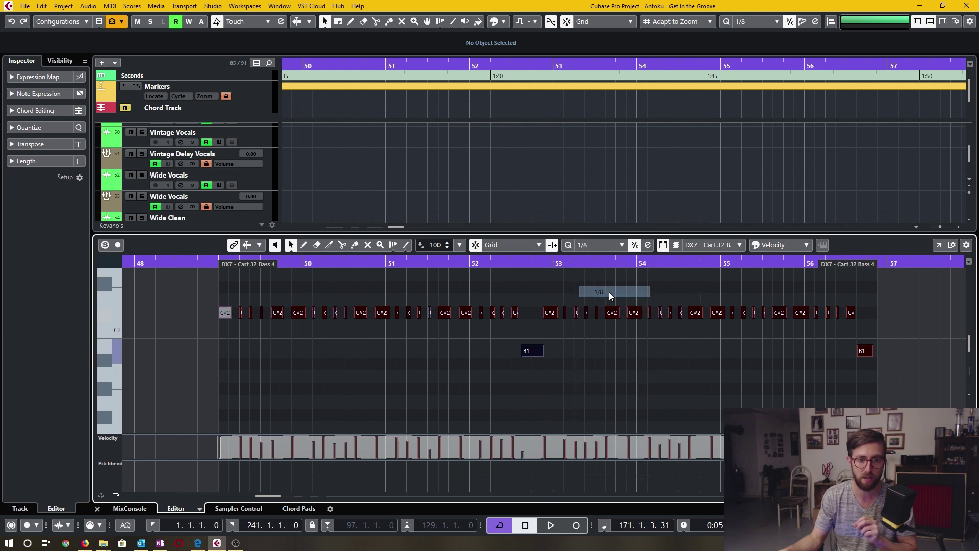
Apply Fixed Lengths and Fixed Velocity (100) to all bass notes, then add an A#1 note near bar 52.
{"action": "right_click", "coordinate": [462, 311]}
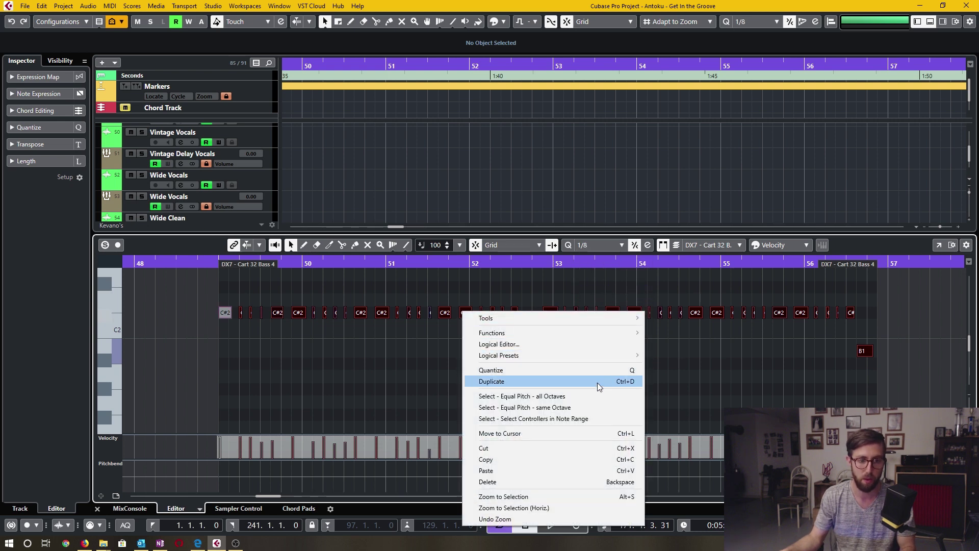
{"action": "left_click", "coordinate": [438, 311]}
{"action": "right_click", "coordinate": [443, 312]}
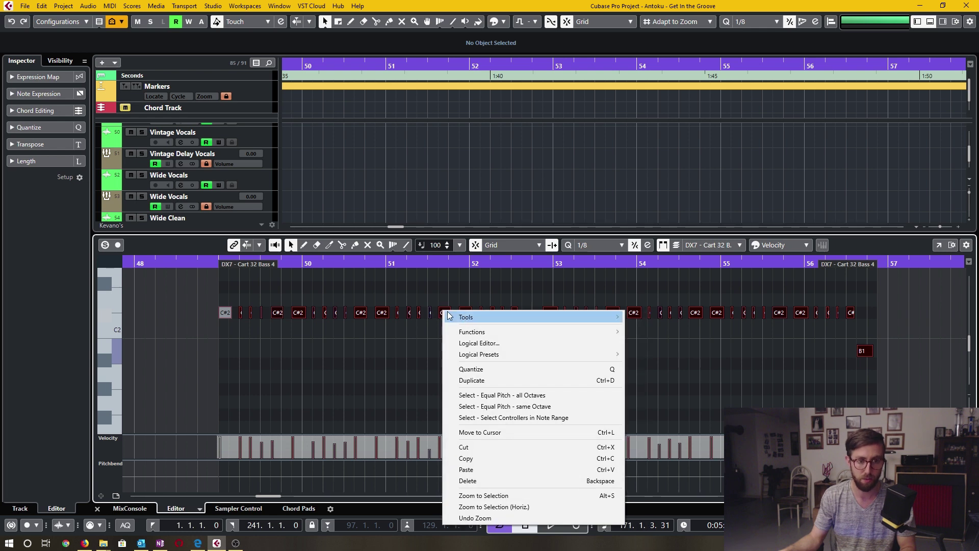
{"action": "mouse_move", "coordinate": [587, 337]}
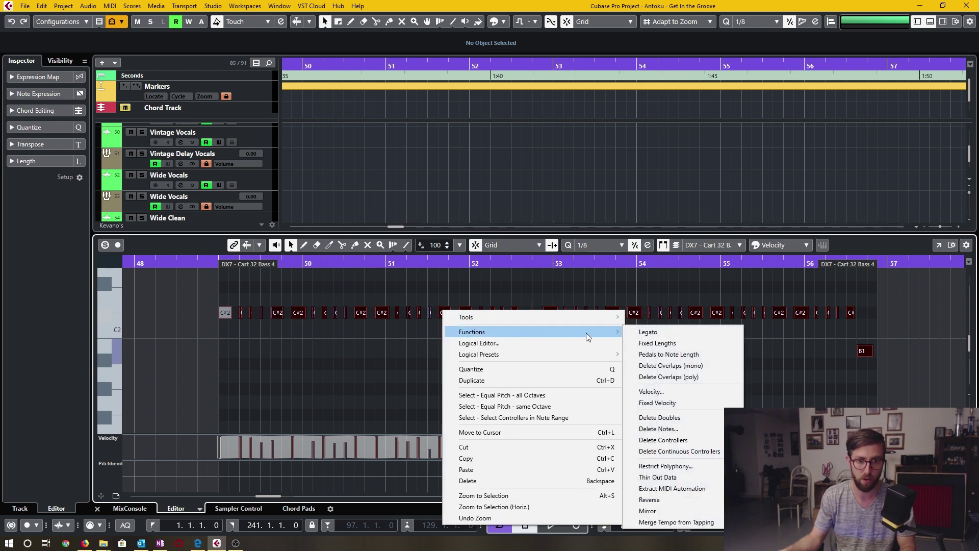
{"action": "left_click", "coordinate": [675, 342]}
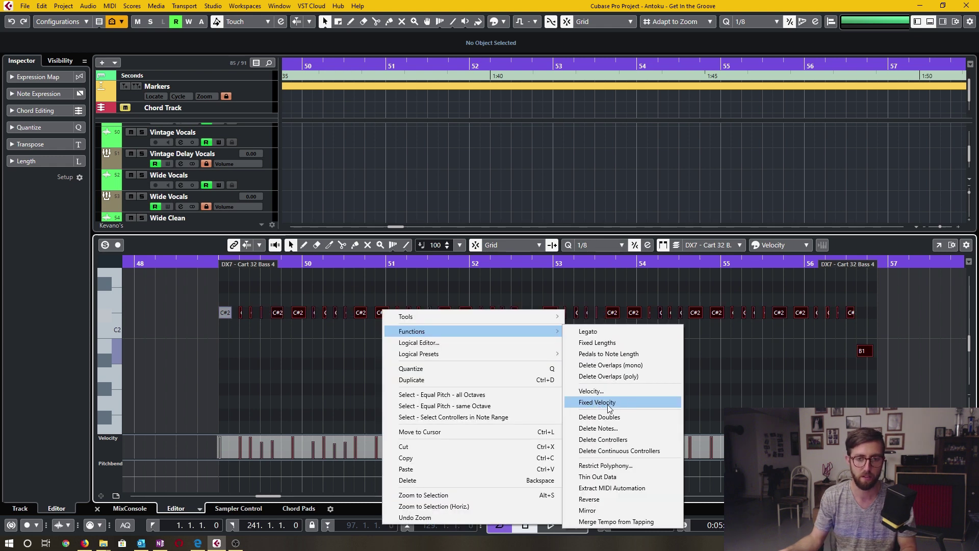
{"action": "left_click", "coordinate": [608, 406]}
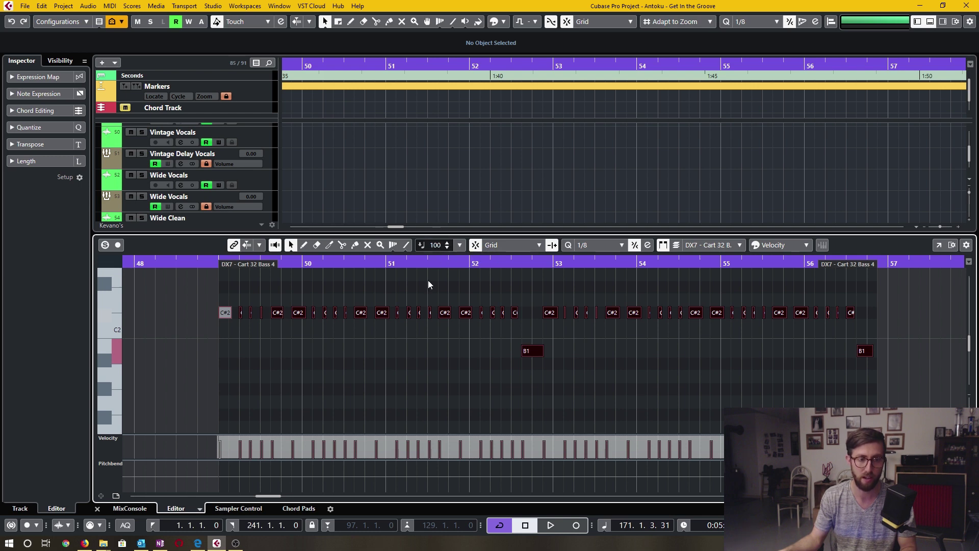
{"action": "double_click", "coordinate": [432, 365]}
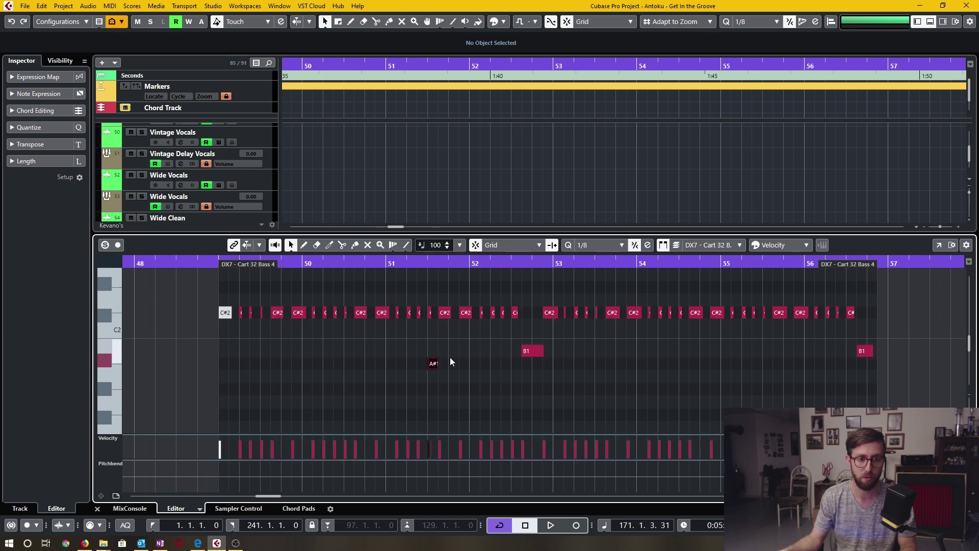
Add a second short A#1 note at the start of bar 52.
{"action": "double_click", "coordinate": [461, 364]}
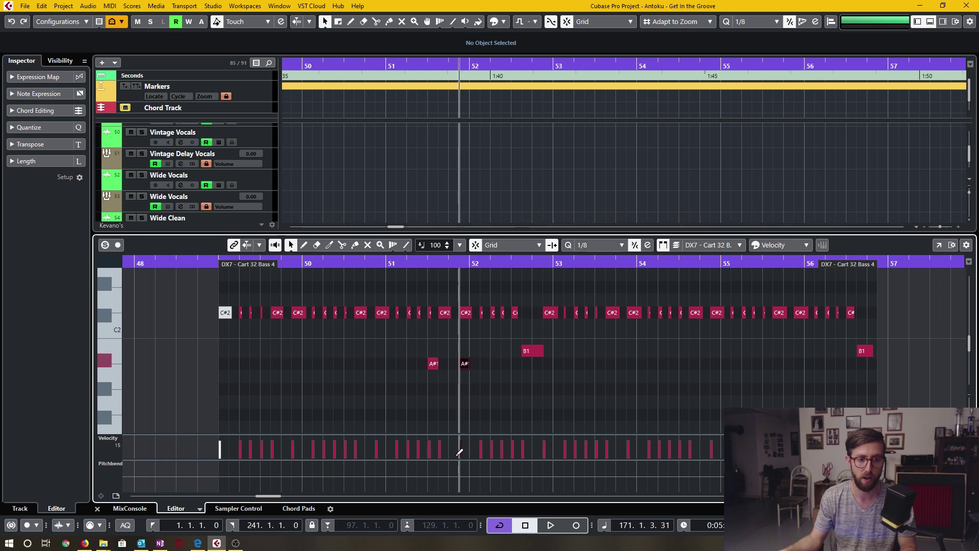
Choose 100 as the insert velocity after glancing at the MIDI Insert Velocities setup.
{"action": "left_click", "coordinate": [458, 246]}
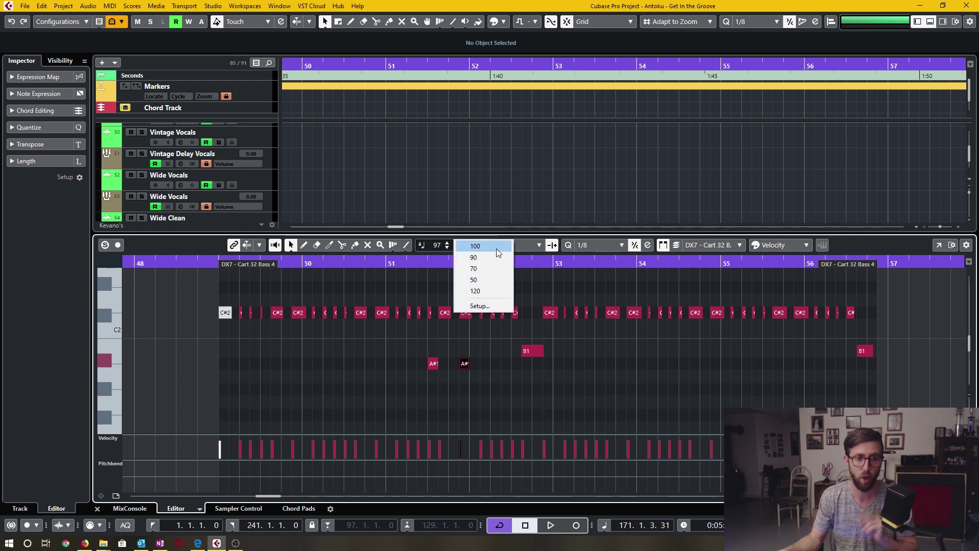
{"action": "left_click", "coordinate": [492, 302]}
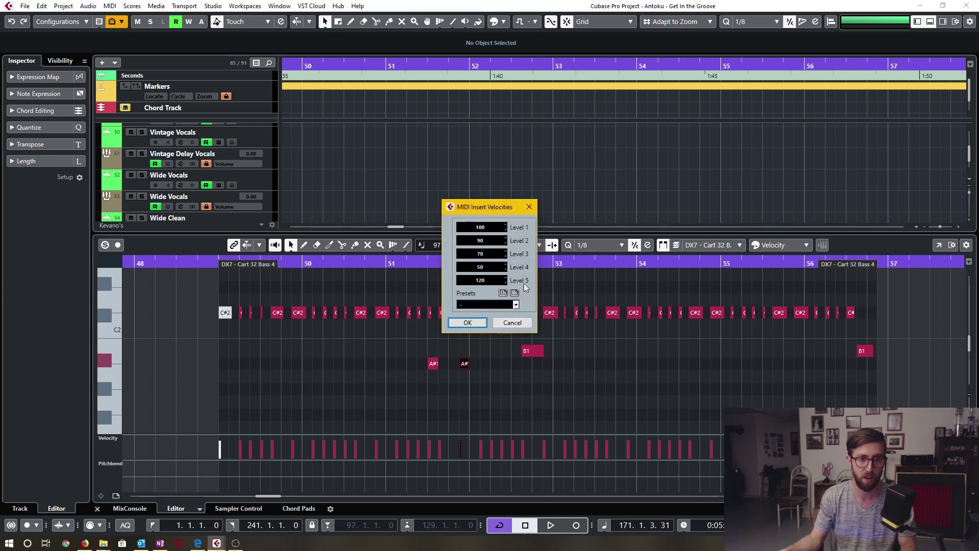
{"action": "left_click", "coordinate": [464, 322]}
{"action": "left_click", "coordinate": [460, 246]}
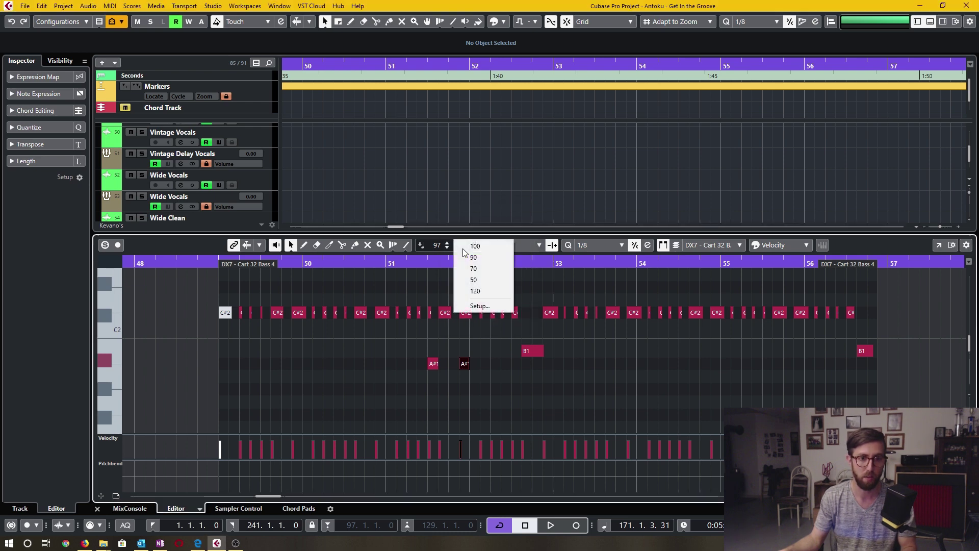
{"action": "left_click", "coordinate": [487, 253]}
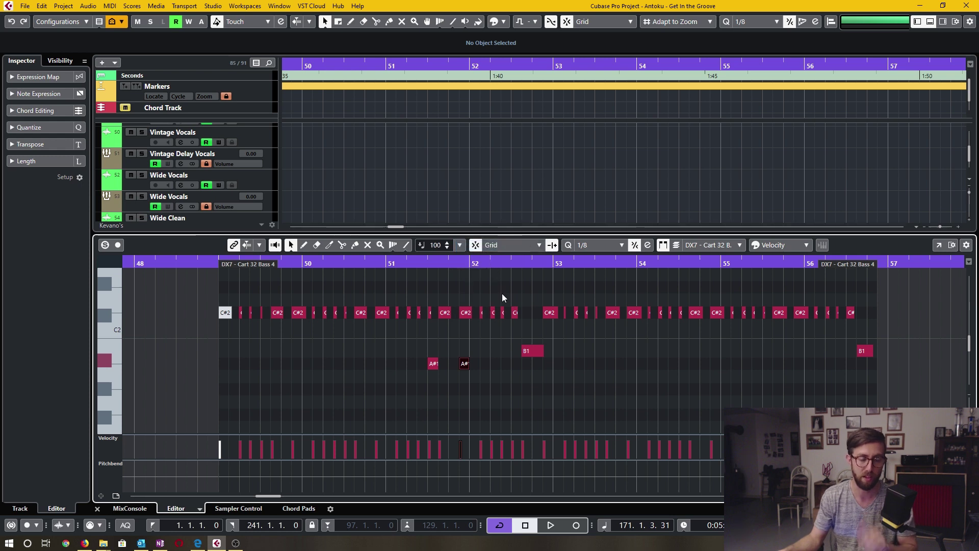
{"action": "right_click", "coordinate": [574, 364]}
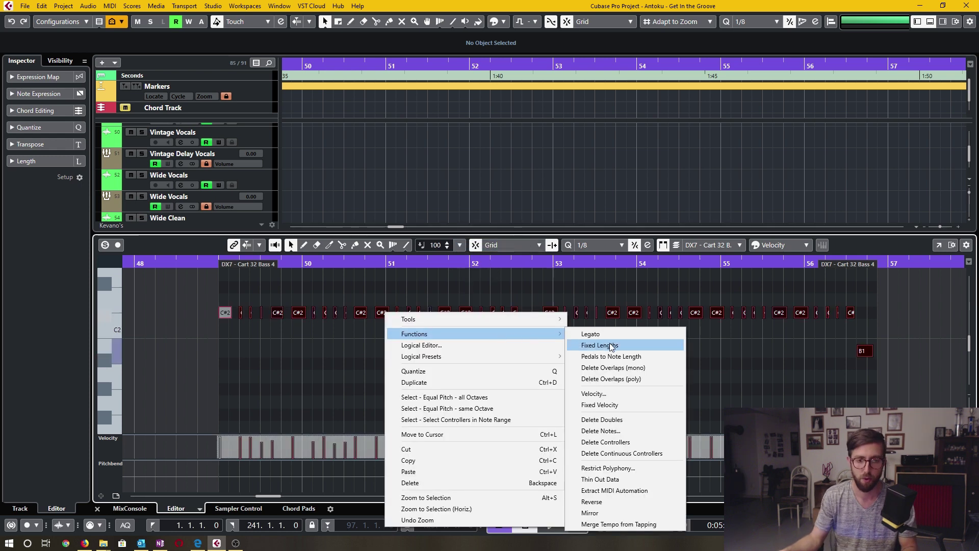
{"action": "left_click", "coordinate": [609, 430]}
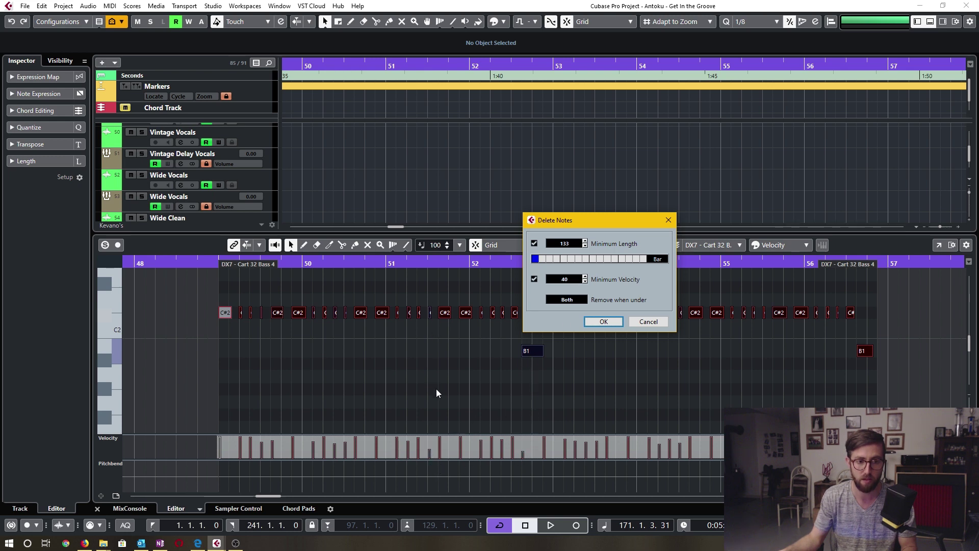
{"action": "left_click", "coordinate": [569, 277]}
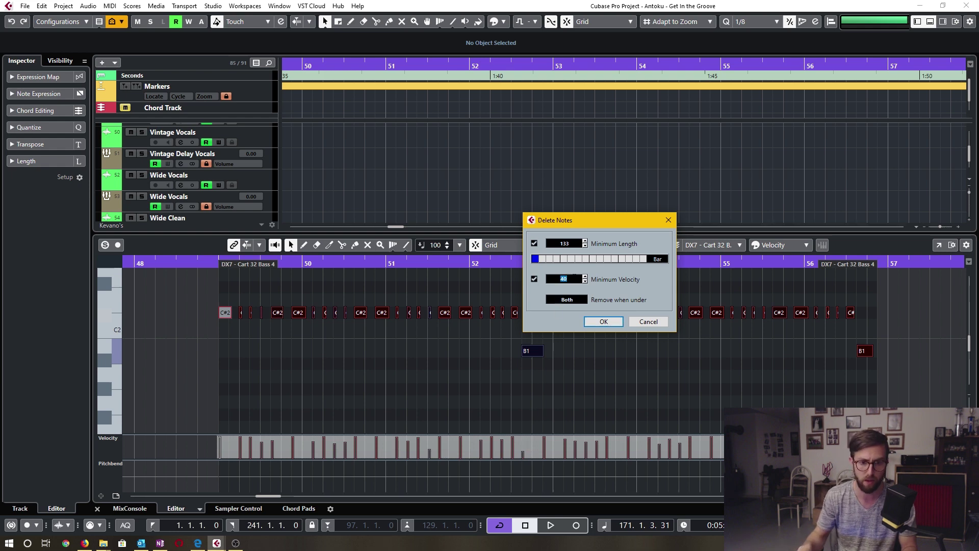
{"action": "type", "text": "60"}
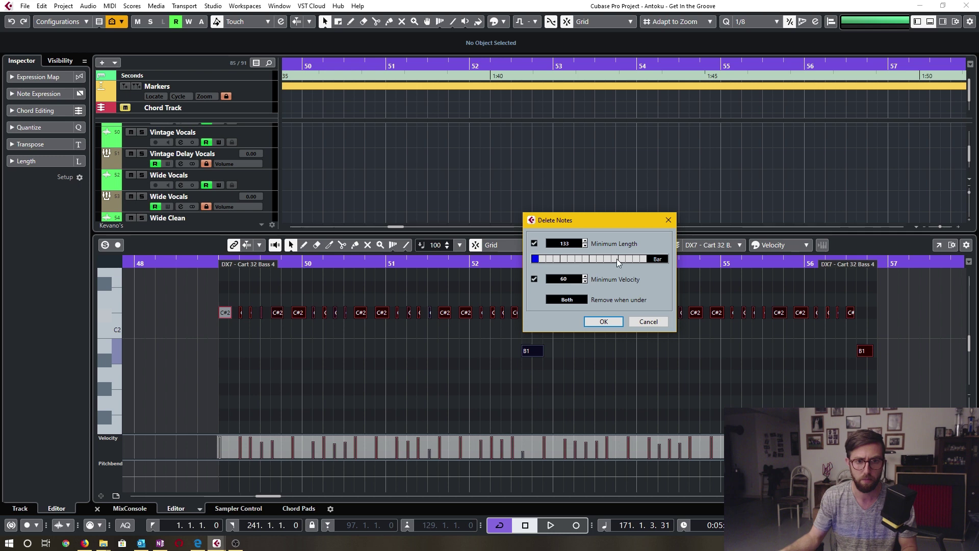
{"action": "scroll", "coordinate": [659, 262], "scroll_direction": "up", "scroll_amount": 4}
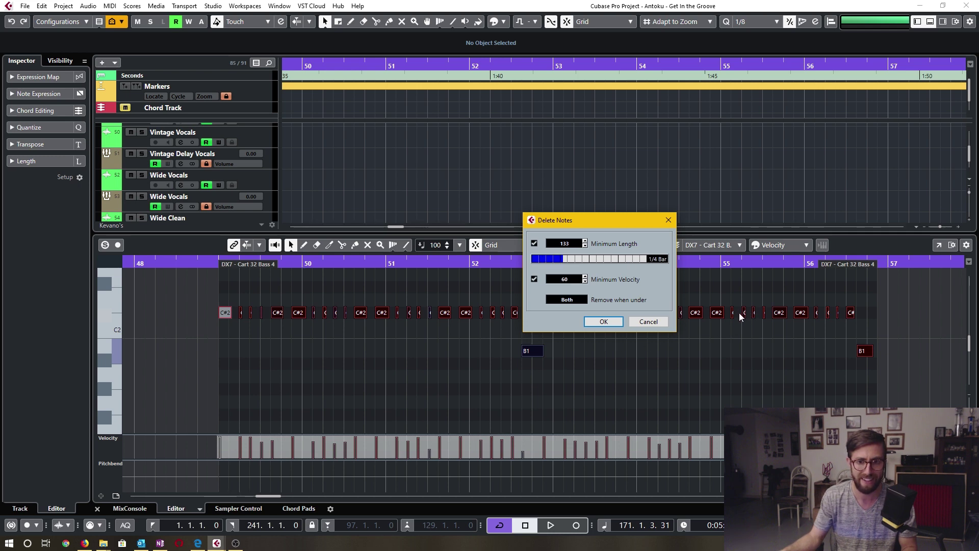
{"action": "left_click_drag", "start_coordinate": [574, 262], "coordinate": [583, 262]}
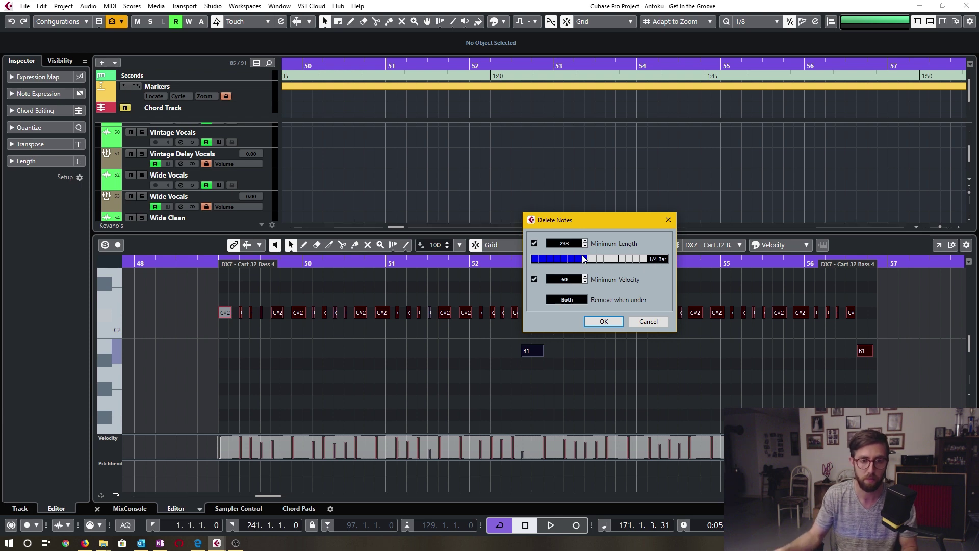
{"action": "left_click", "coordinate": [569, 301]}
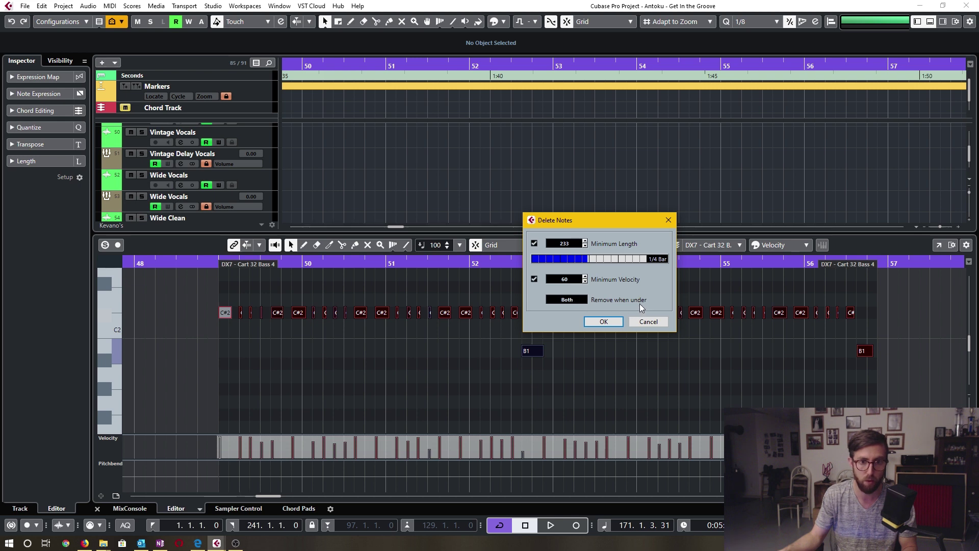
{"action": "left_click", "coordinate": [577, 302]}
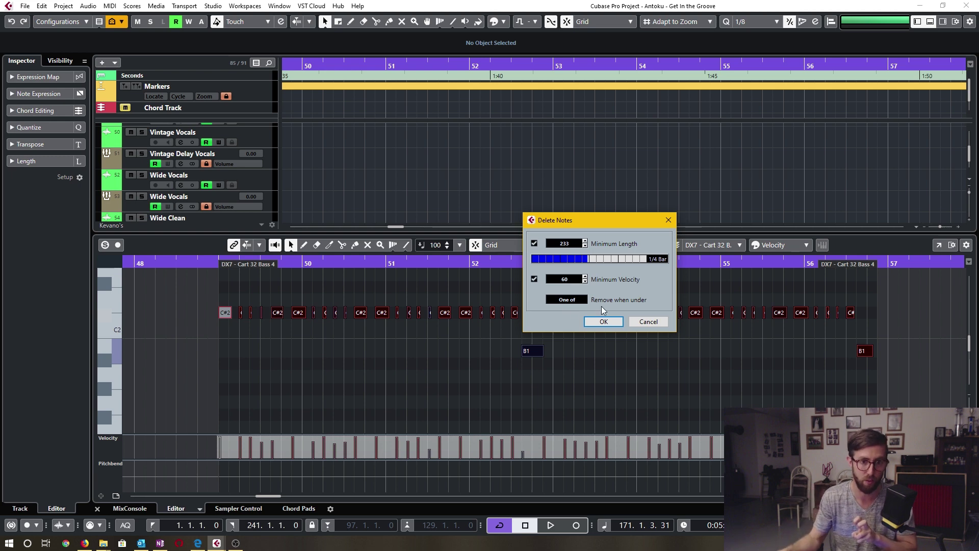
{"action": "scroll", "coordinate": [579, 302], "scroll_direction": "down", "scroll_amount": 1}
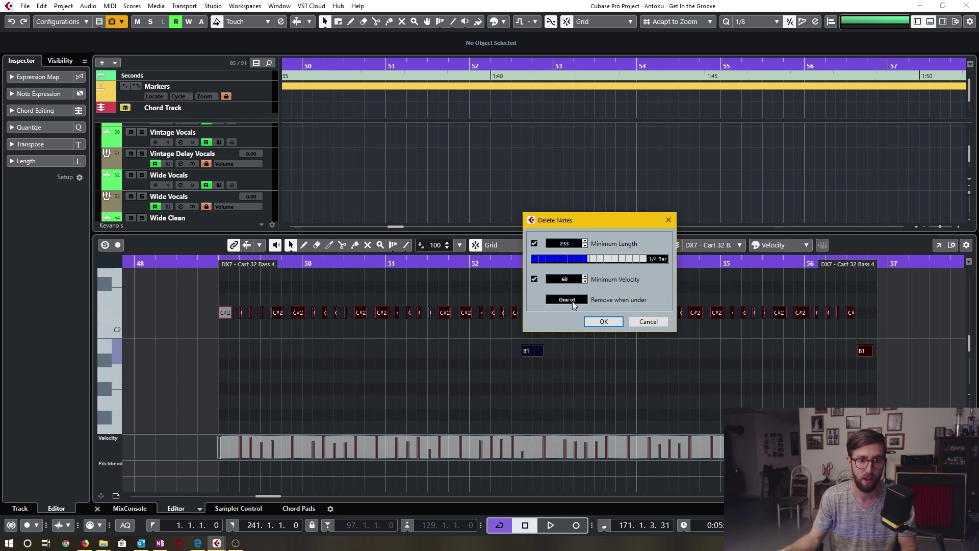
{"action": "left_click", "coordinate": [601, 321]}
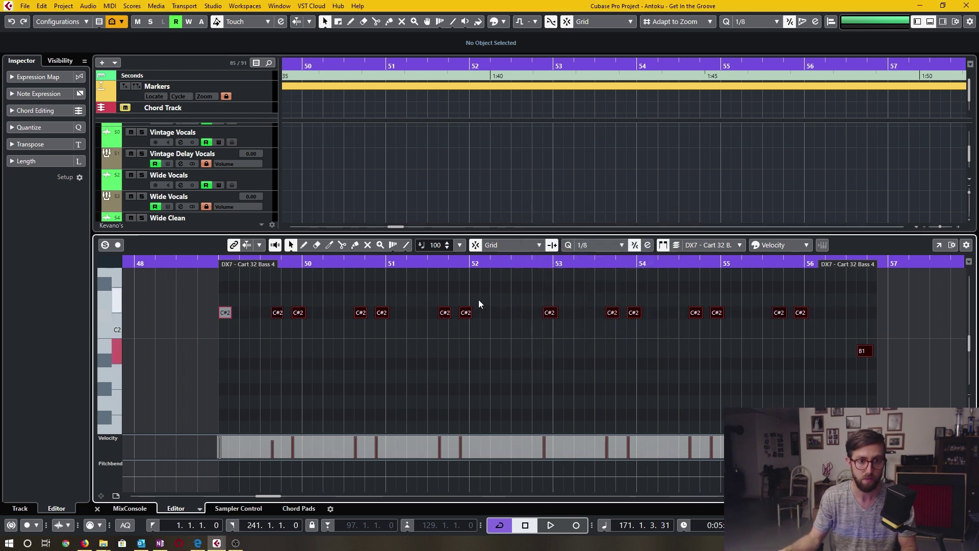
{"action": "key", "text": "ctrl+z"}
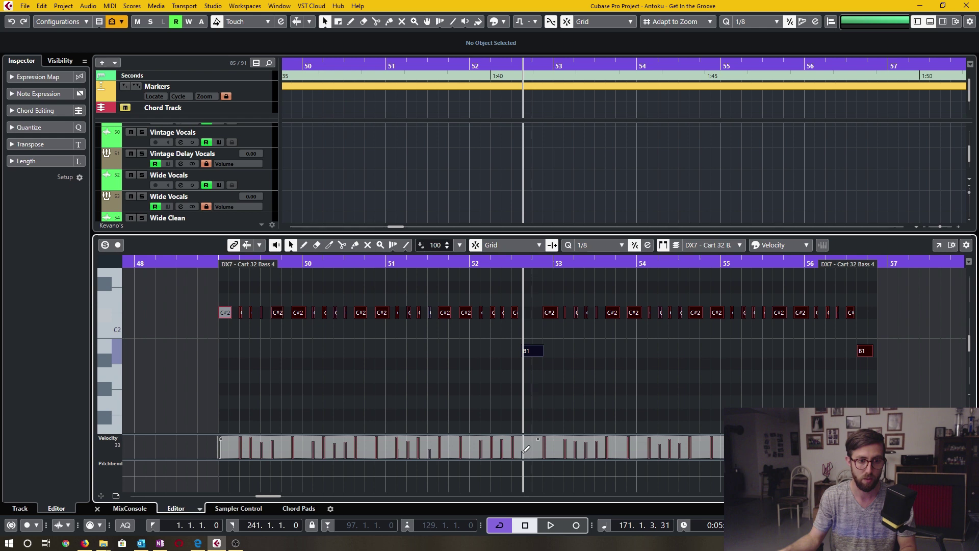
{"action": "key", "text": "ctrl+shift+z"}
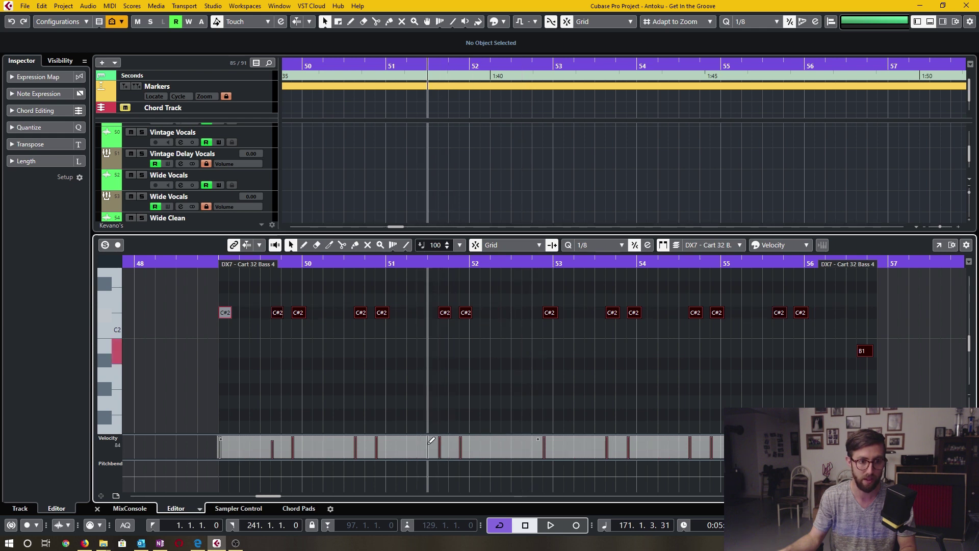
{"action": "key", "text": "ctrl+shift+z"}
{"action": "key", "text": "h"}
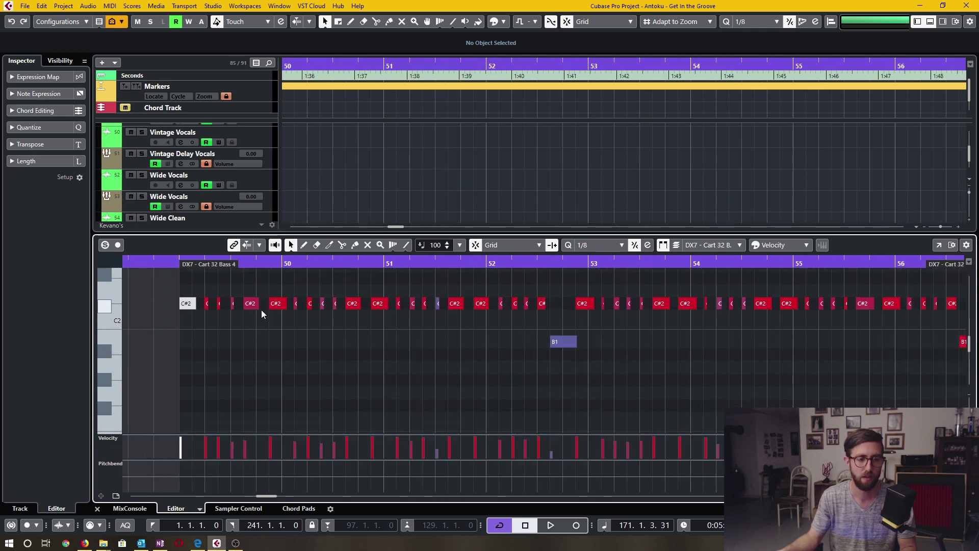
Lengthen a C#2 note to overlap the next, then apply Delete Overlaps (mono) to the eight C#2 notes.
{"action": "left_click_drag", "start_coordinate": [359, 304], "coordinate": [381, 308]}
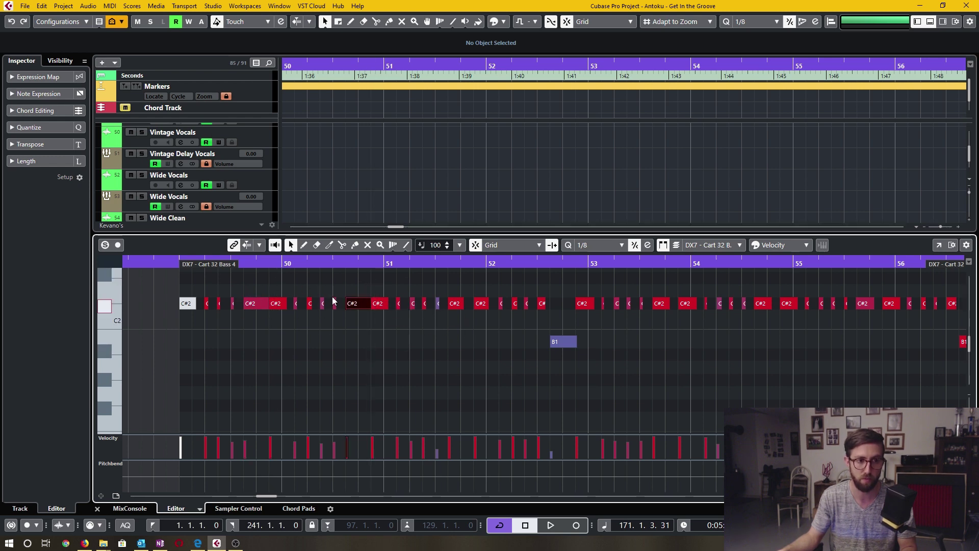
{"action": "left_click_drag", "start_coordinate": [387, 337], "coordinate": [234, 290]}
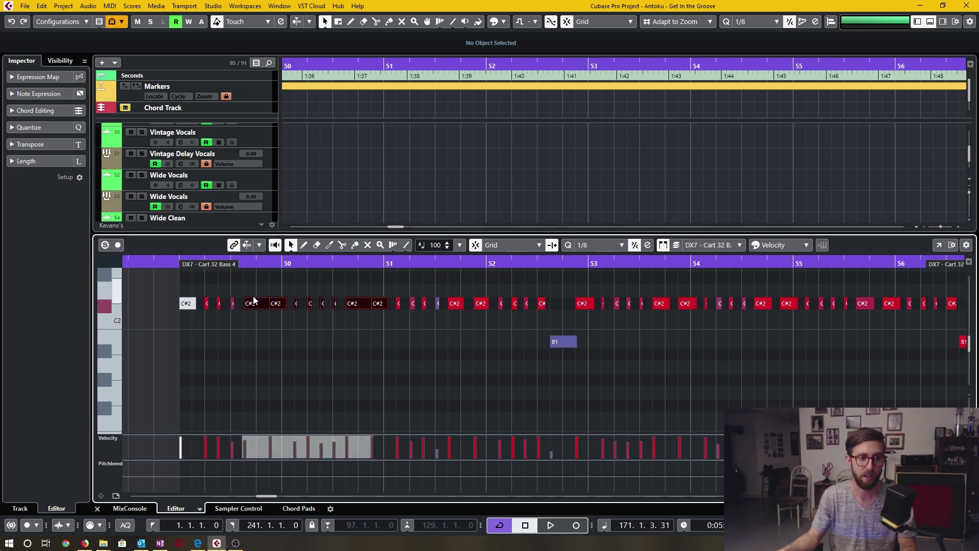
{"action": "right_click", "coordinate": [254, 301]}
{"action": "mouse_move", "coordinate": [326, 321]}
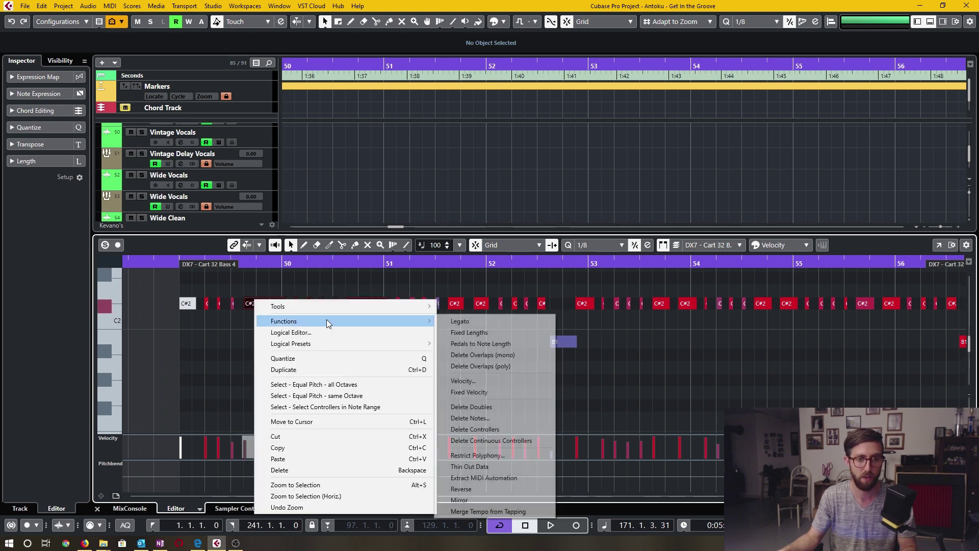
{"action": "left_click", "coordinate": [489, 355]}
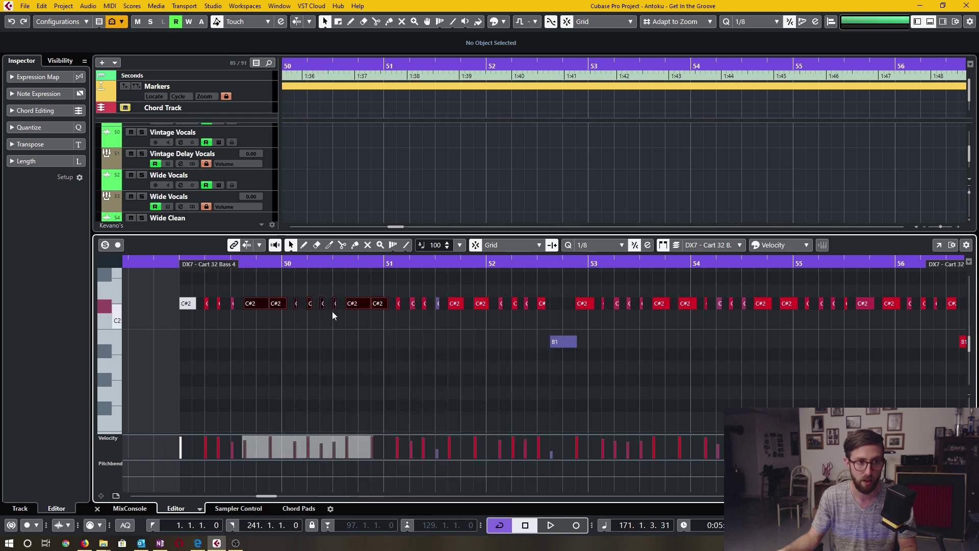
{"action": "scroll", "coordinate": [371, 305], "scroll_direction": "up", "scroll_amount": 8}
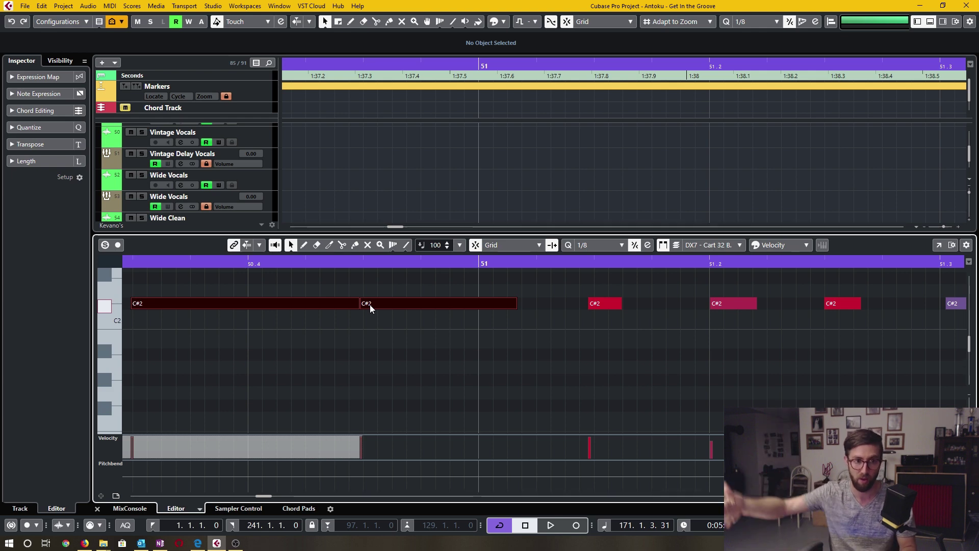
{"action": "scroll", "coordinate": [369, 305], "scroll_direction": "down", "scroll_amount": 8}
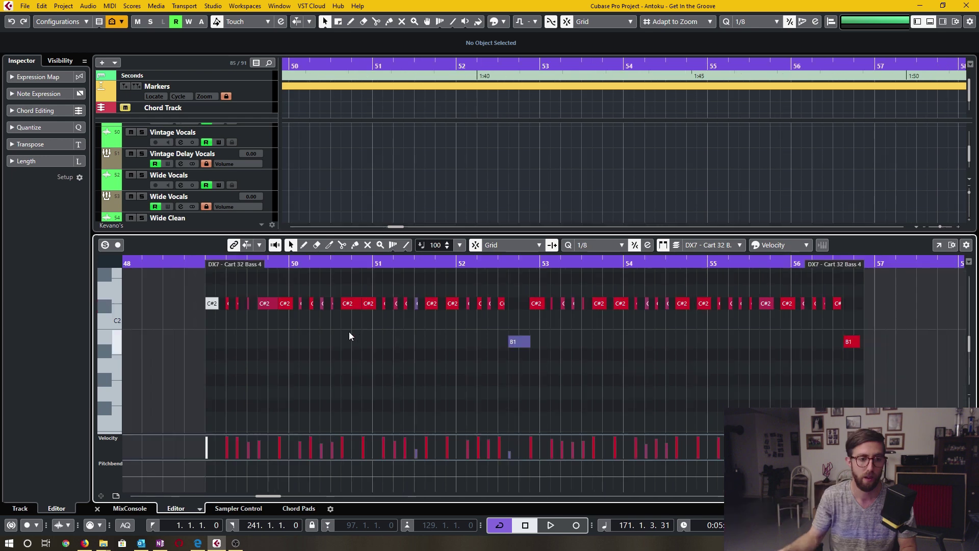
Add a B1 note near bar 49.5, shift it one grid step later, and shorten the overlapping C#2 notes.
{"action": "double_click", "coordinate": [271, 338]}
{"action": "left_click_drag", "start_coordinate": [276, 342], "coordinate": [291, 341]}
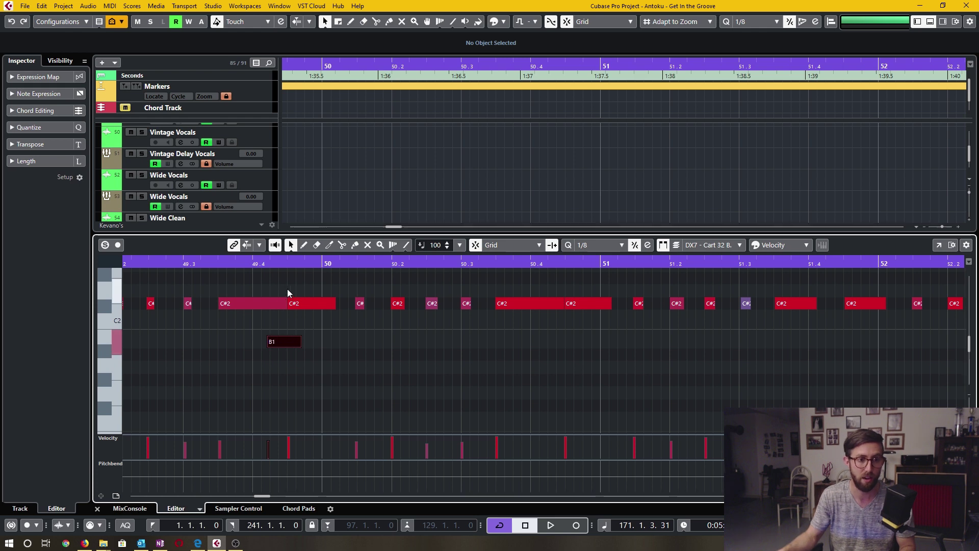
{"action": "left_click_drag", "start_coordinate": [309, 351], "coordinate": [269, 290]}
{"action": "right_click", "coordinate": [279, 305]}
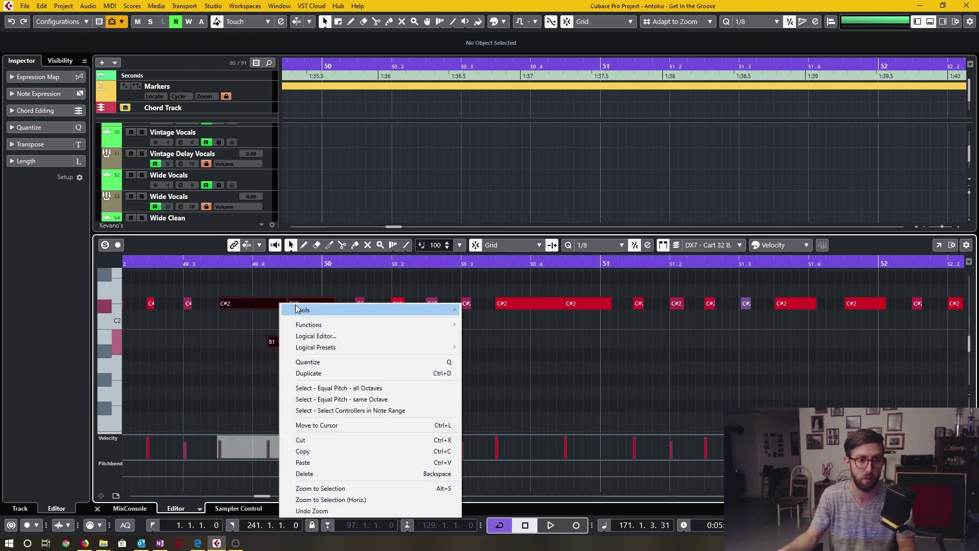
{"action": "mouse_move", "coordinate": [381, 325]}
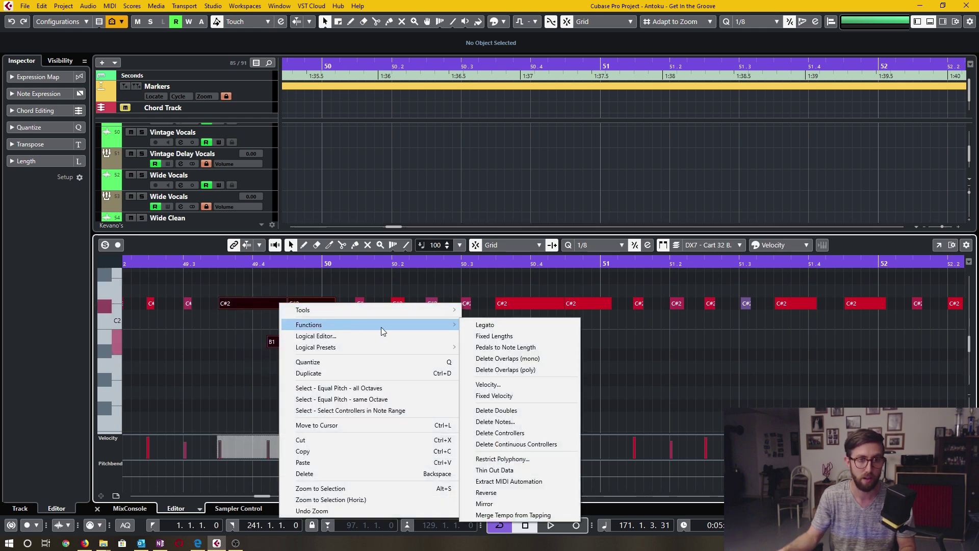
{"action": "left_click", "coordinate": [509, 371]}
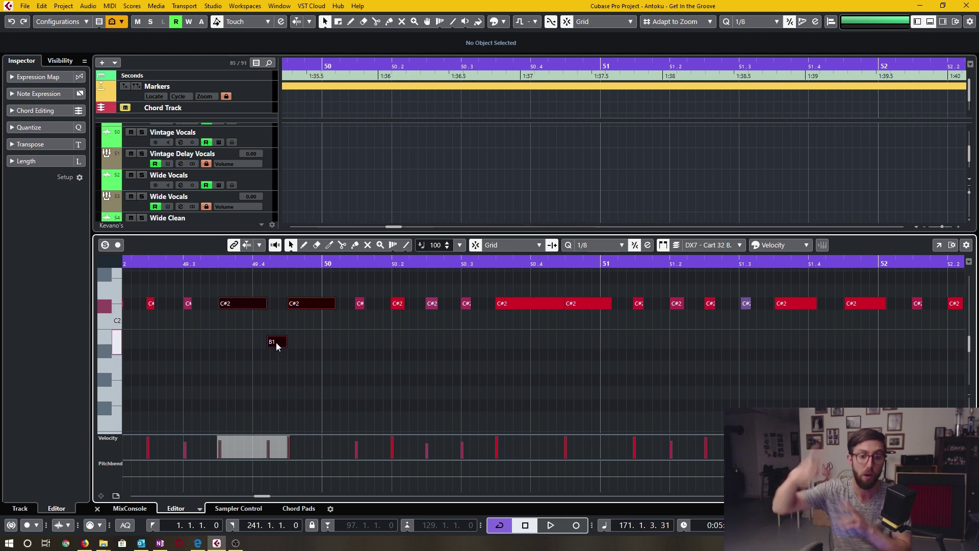
Reselect the two C#2 notes and the B1 note, then apply Delete Overlaps (poly).
{"action": "left_click_drag", "start_coordinate": [312, 355], "coordinate": [232, 303]}
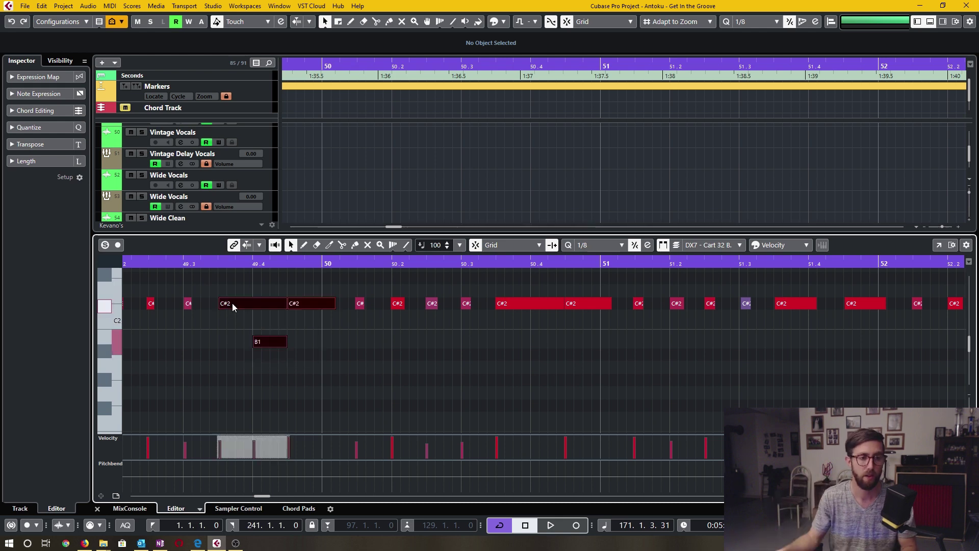
{"action": "right_click", "coordinate": [236, 306]}
{"action": "mouse_move", "coordinate": [298, 325]}
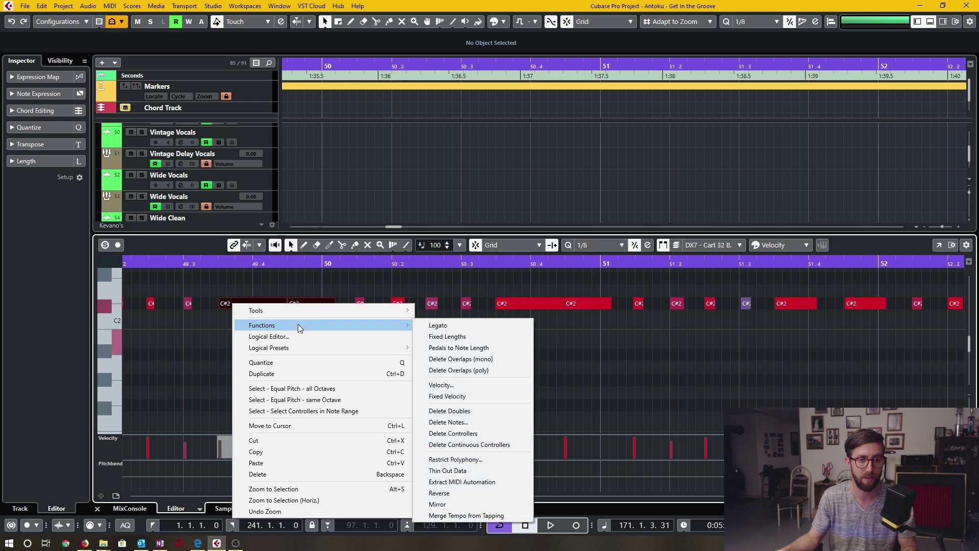
{"action": "left_click", "coordinate": [468, 369]}
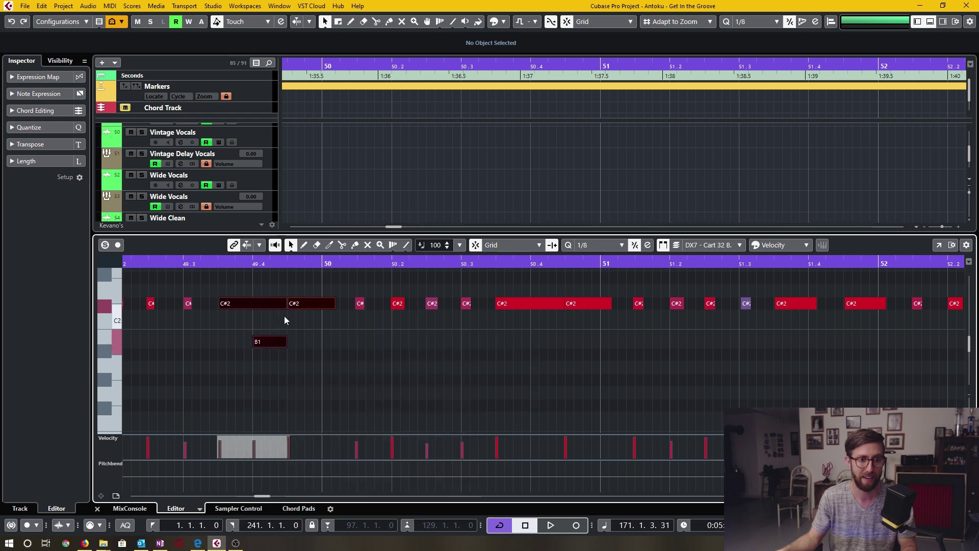
{"action": "scroll", "coordinate": [280, 329], "scroll_direction": "down", "scroll_amount": 3}
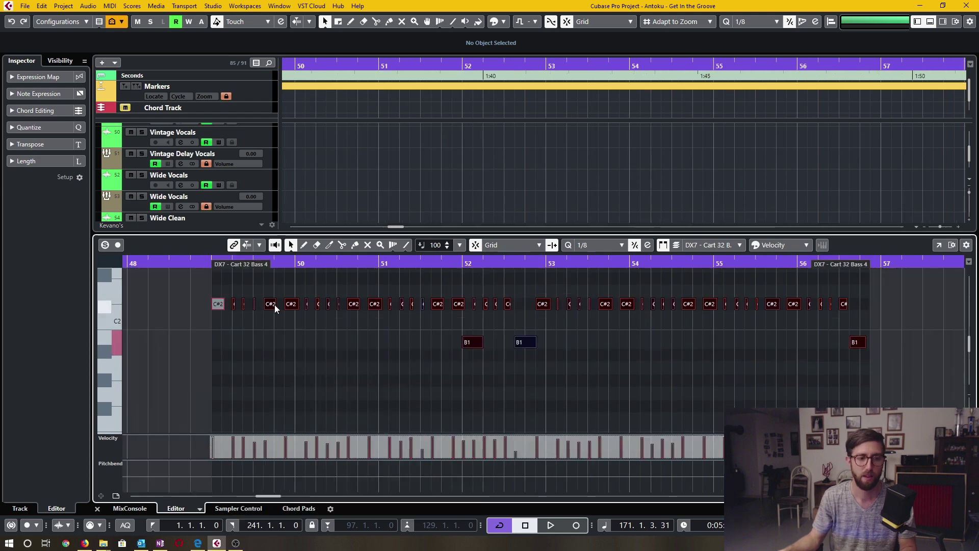
Apply Reverse to the bass part so B1 now opens bar 49.
{"action": "right_click", "coordinate": [292, 303]}
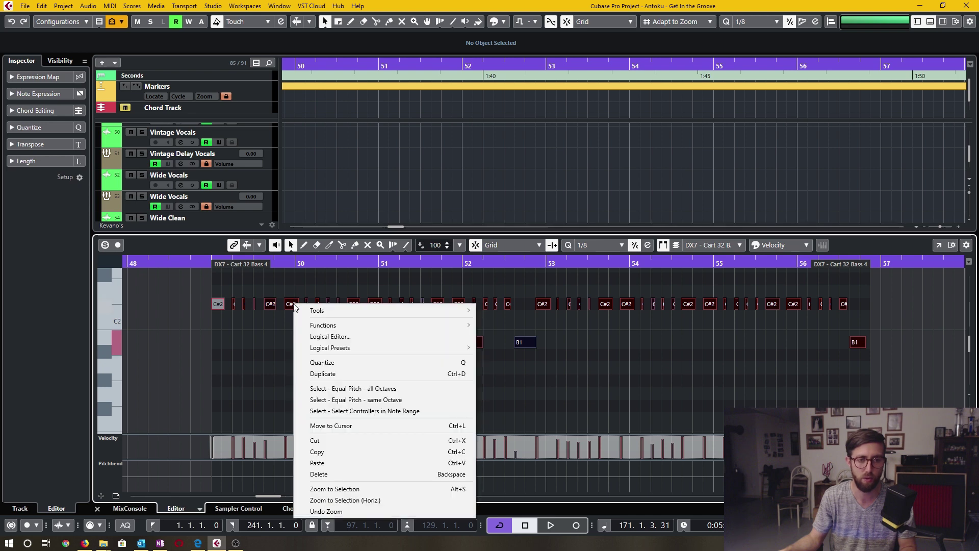
{"action": "mouse_move", "coordinate": [340, 324]}
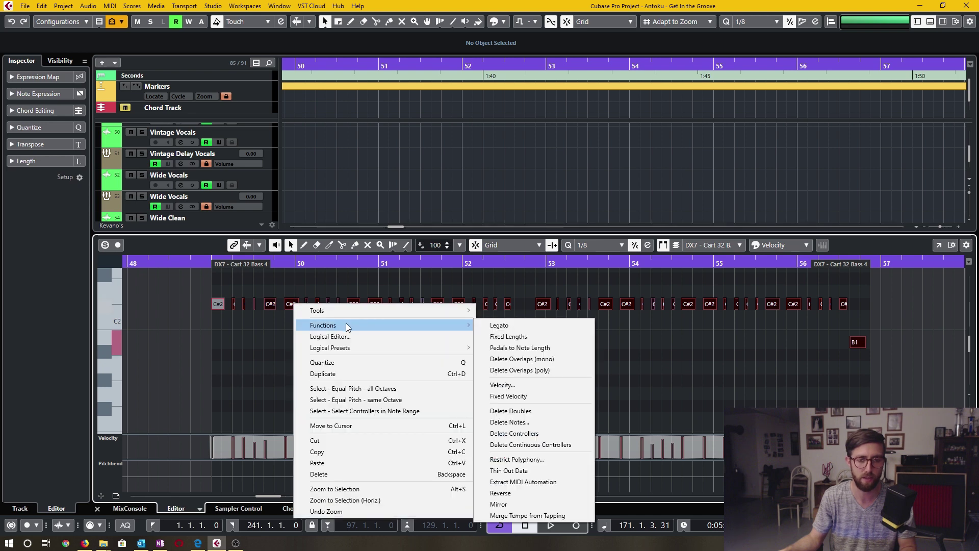
{"action": "left_click", "coordinate": [518, 494]}
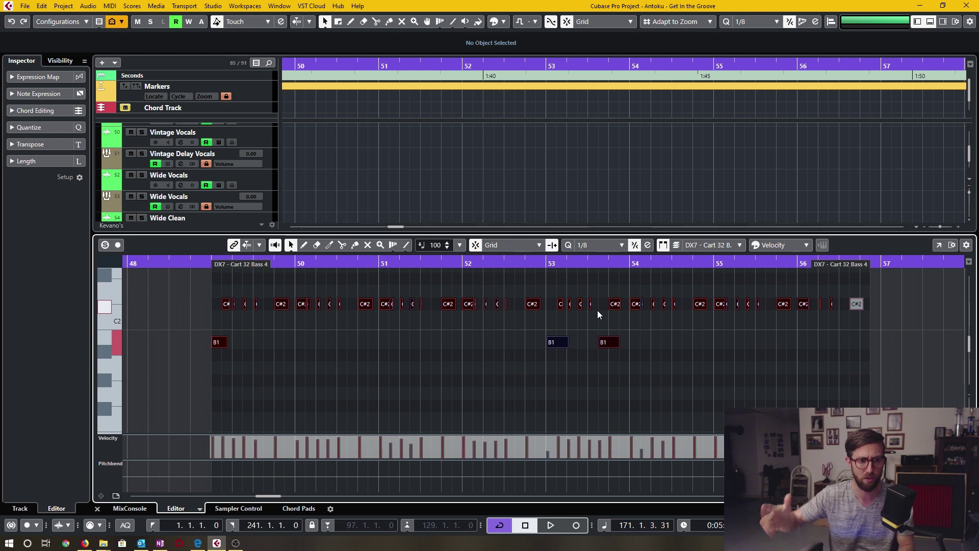
Undo the reversal, reapply Reverse to compare, then undo again to restore the original order.
{"action": "key", "text": "ctrl+z"}
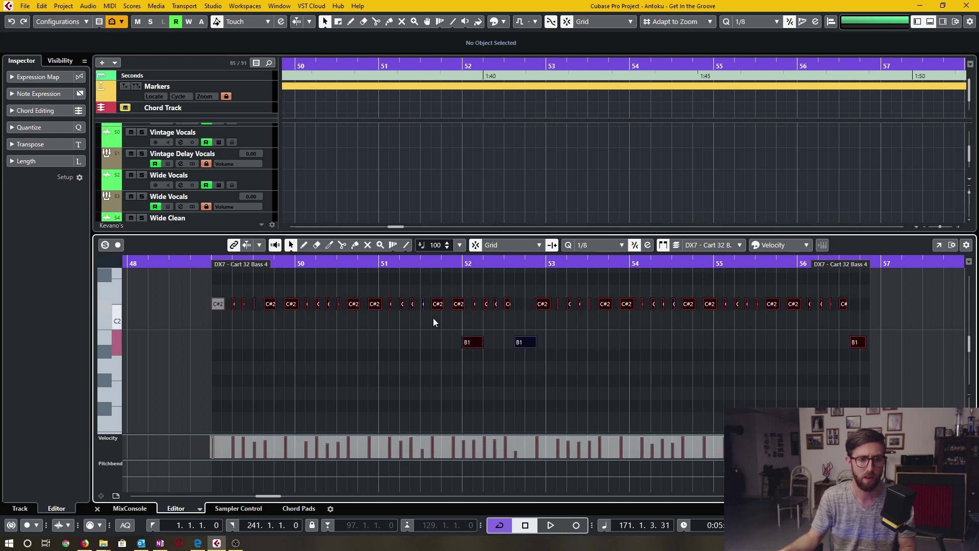
{"action": "right_click", "coordinate": [372, 303]}
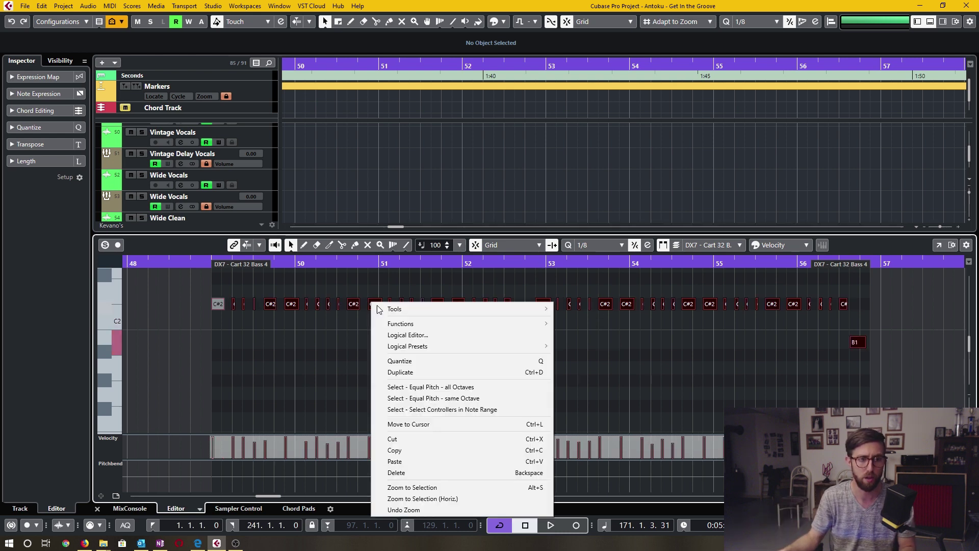
{"action": "mouse_move", "coordinate": [506, 325]}
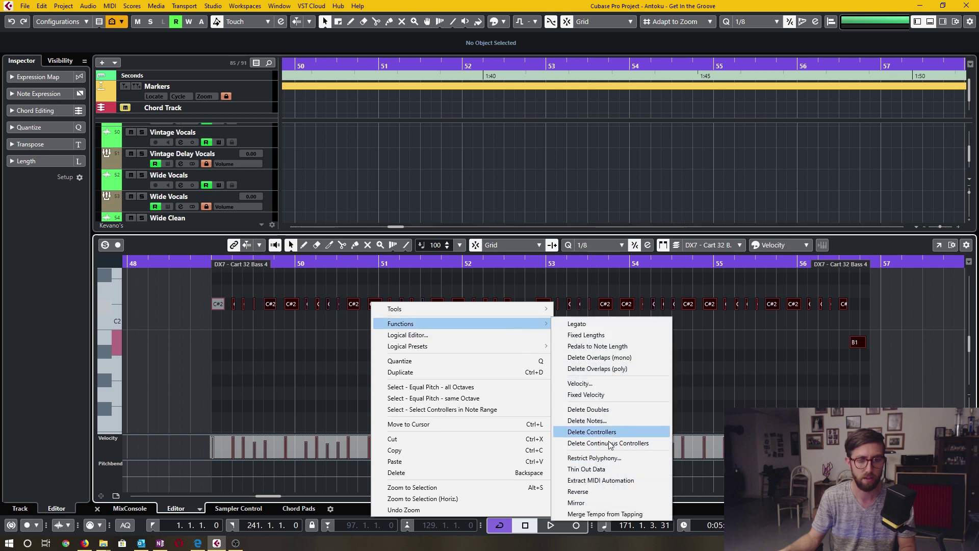
{"action": "left_click", "coordinate": [596, 492]}
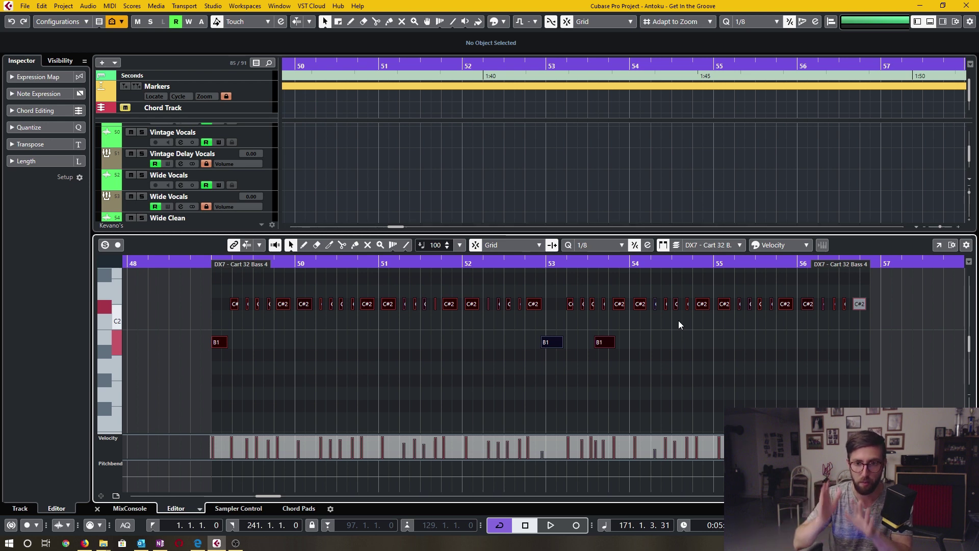
{"action": "key", "text": "ctrl+z"}
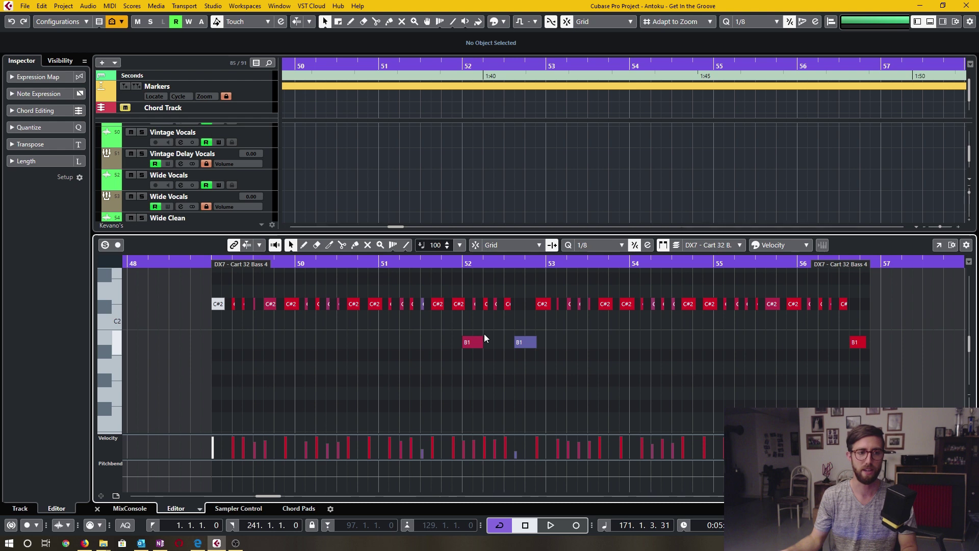